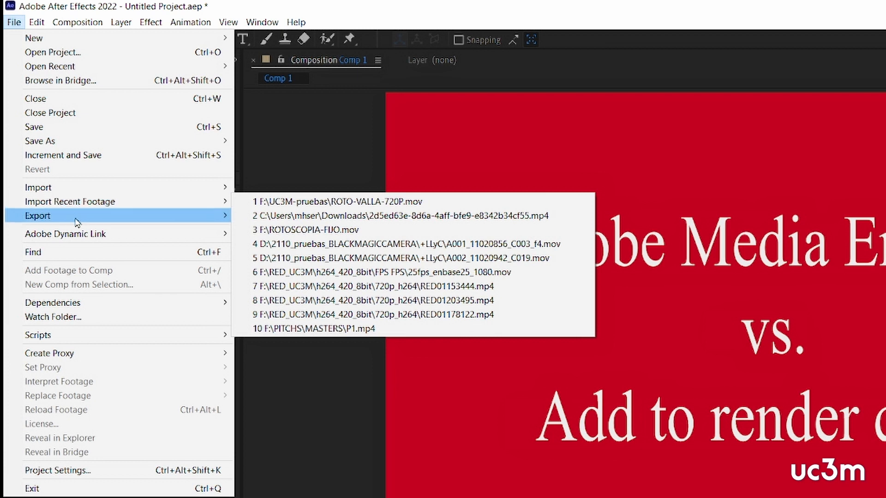
mouse_move(78, 238)
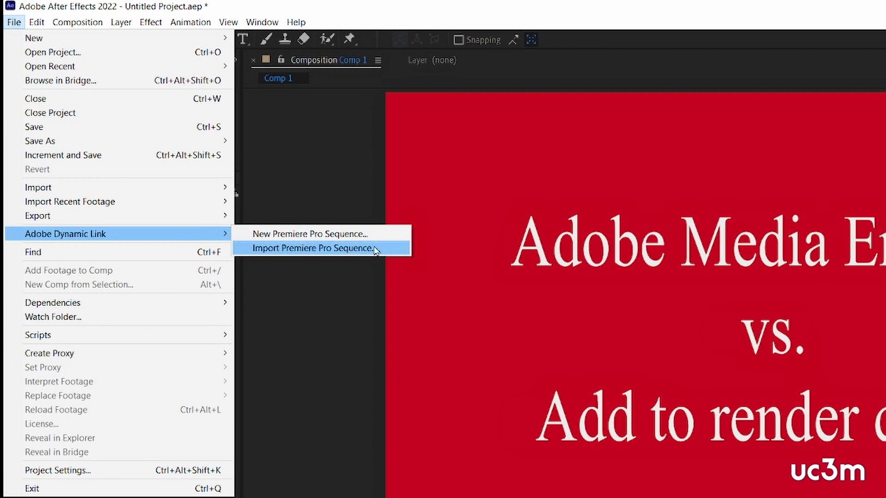
mouse_move(146, 223)
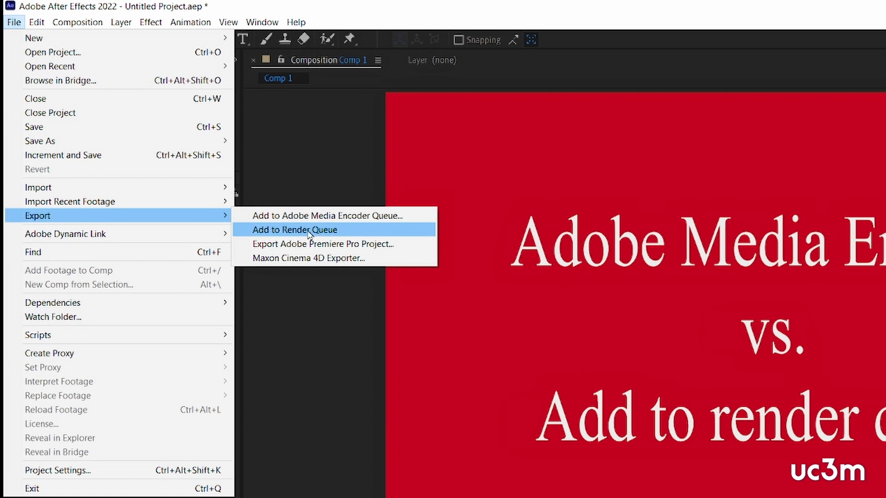
left_click(306, 375)
left_click(98, 25)
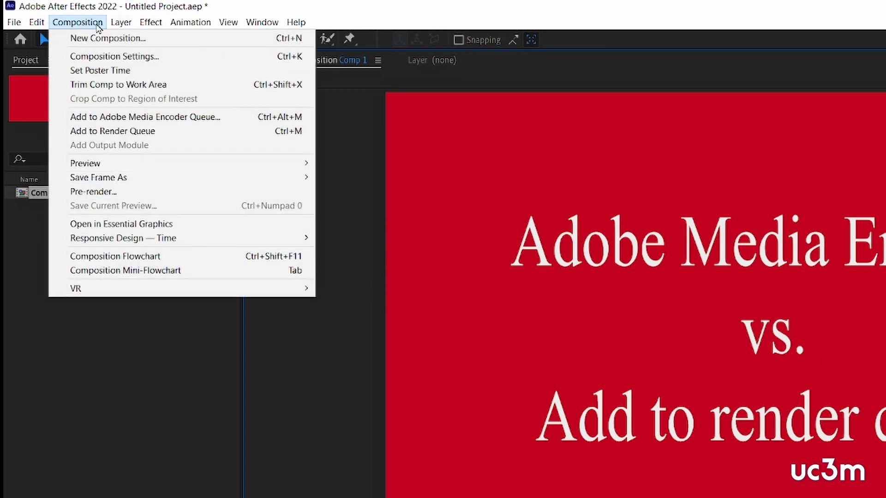
mouse_move(122, 169)
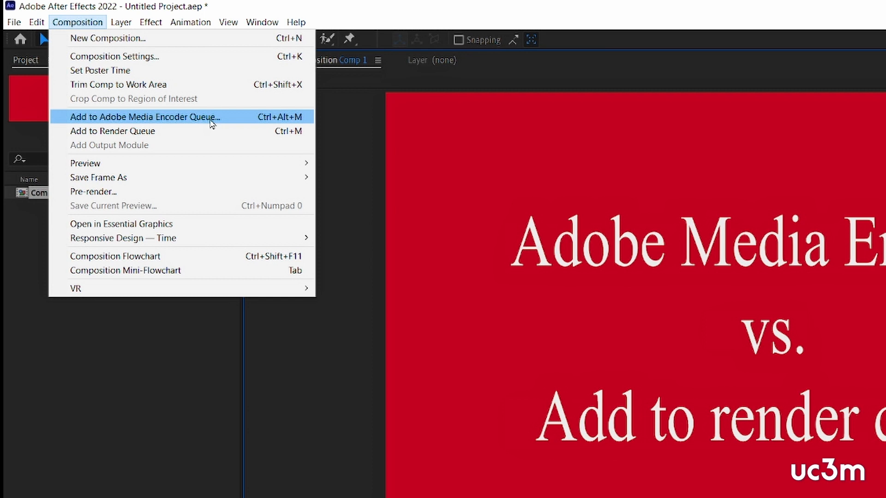
left_click(182, 419)
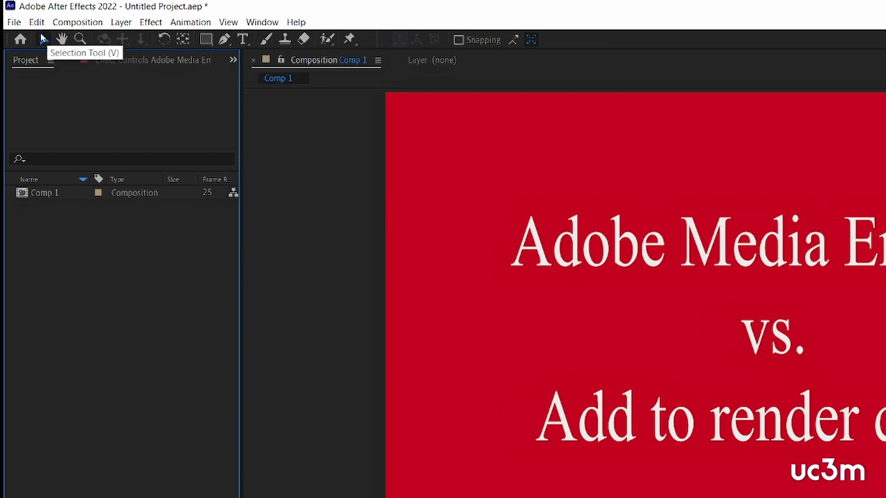
- Turn Multi-Frame Rendering off and back on in the Memory & Performance preferences
left_click(81, 24)
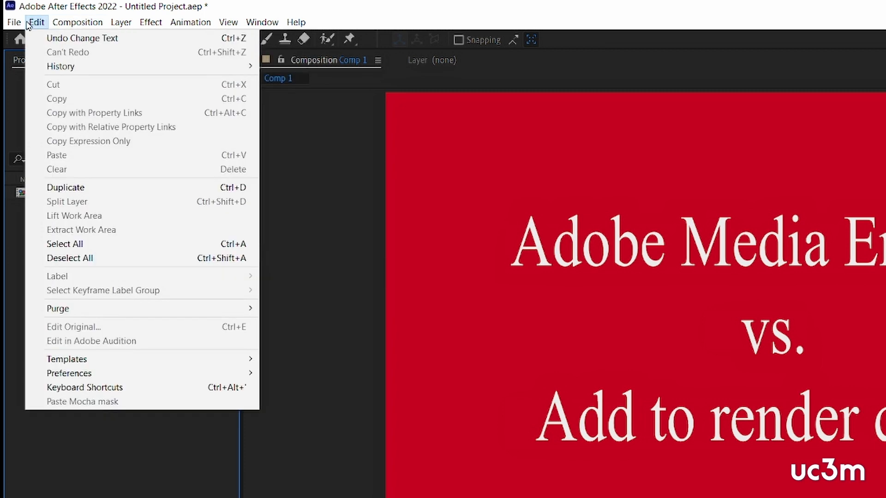
mouse_move(18, 24)
mouse_move(95, 27)
mouse_move(126, 375)
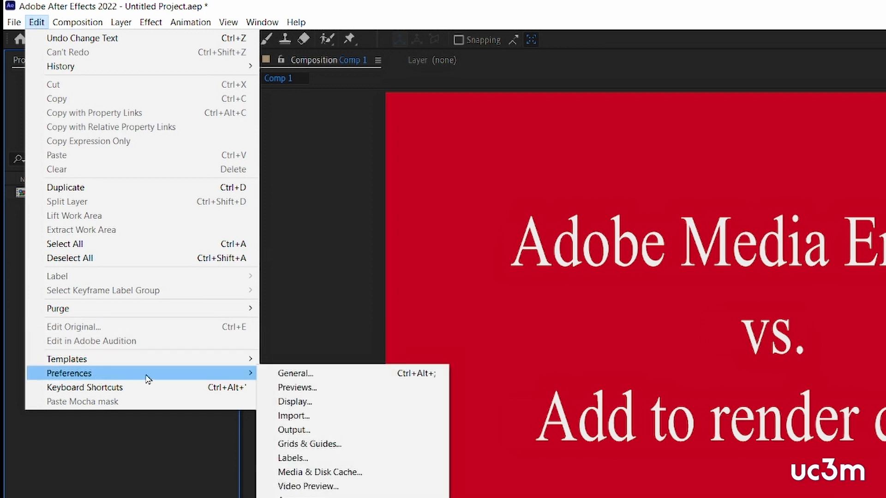
left_click(364, 378)
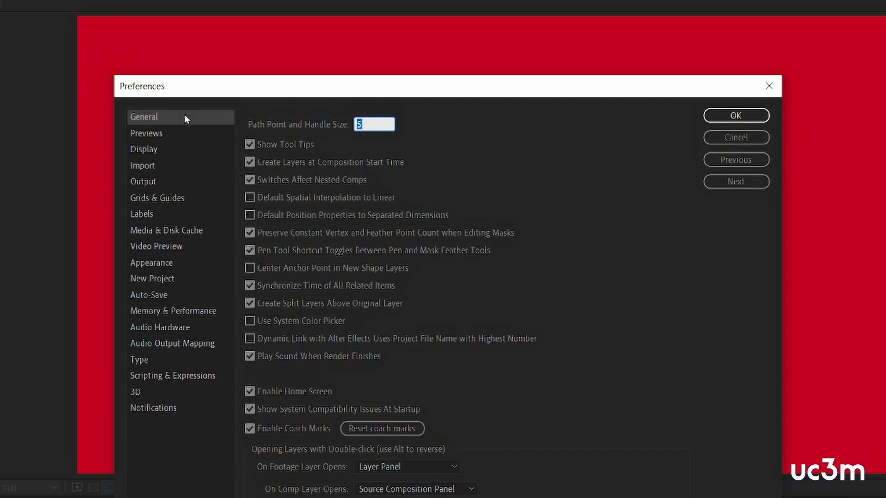
left_click(168, 312)
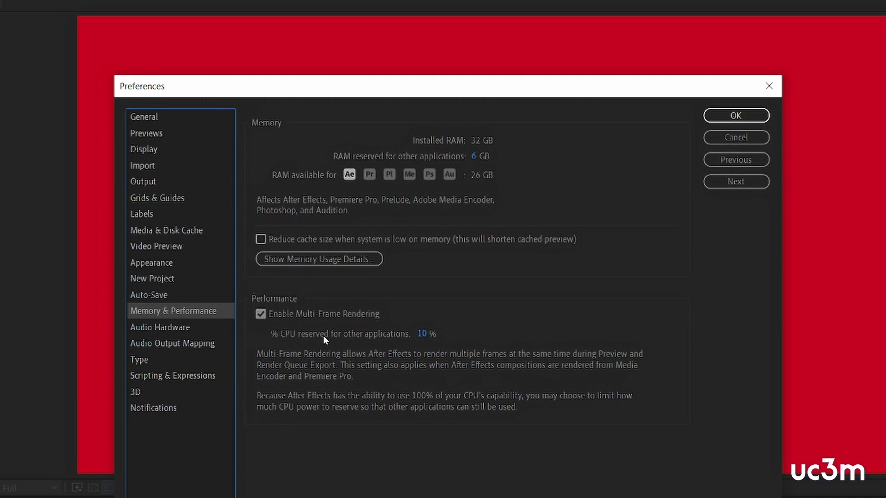
left_click(262, 314)
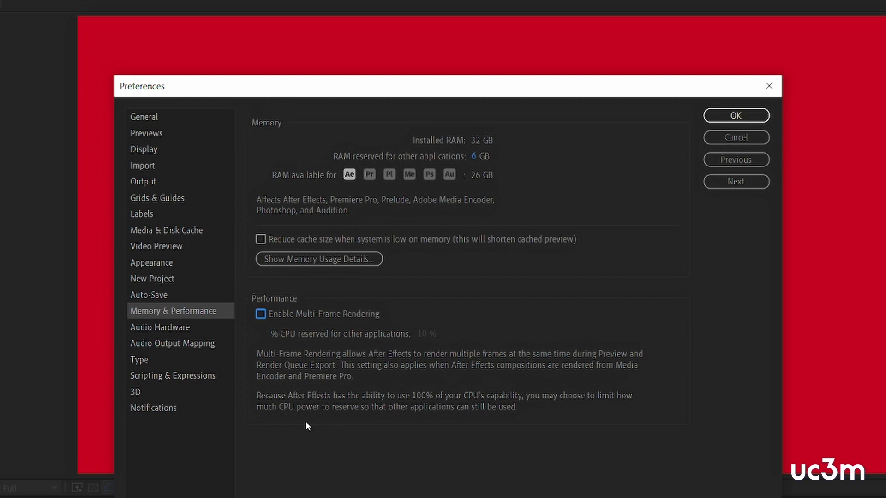
left_click(266, 317)
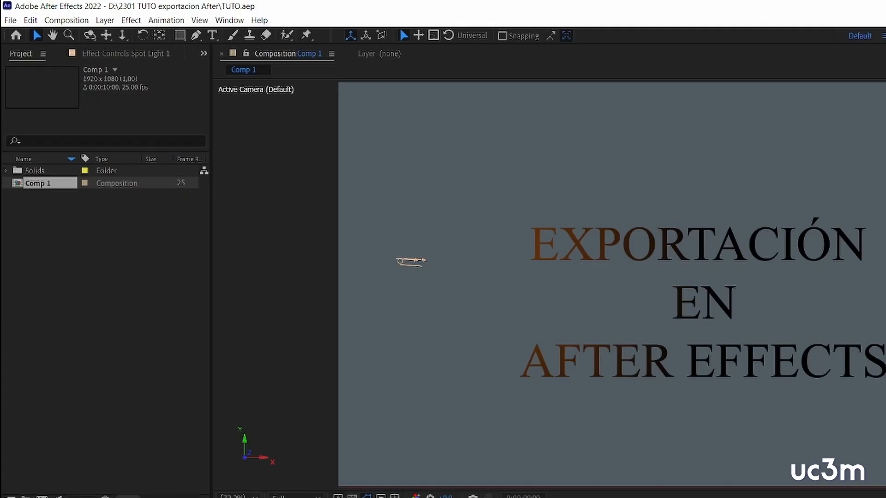
- Play a short preview of Comp 1 and add the composition to the Render Queue
key("space")
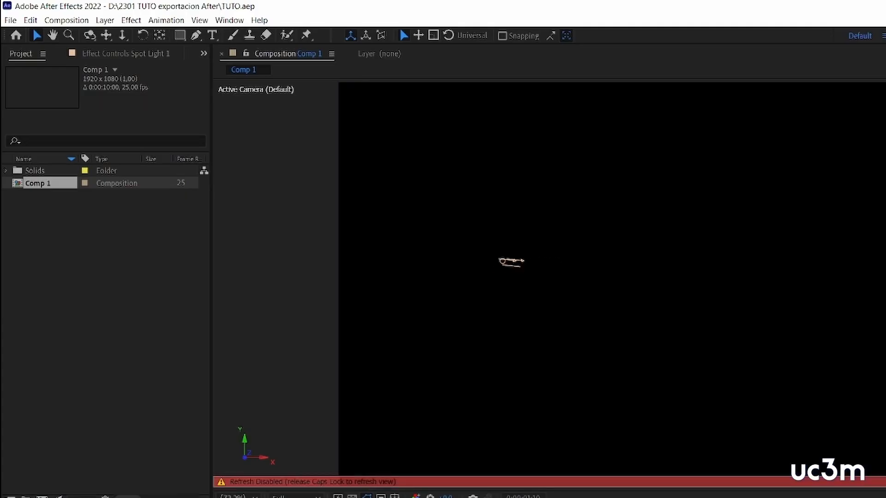
left_click(10, 21)
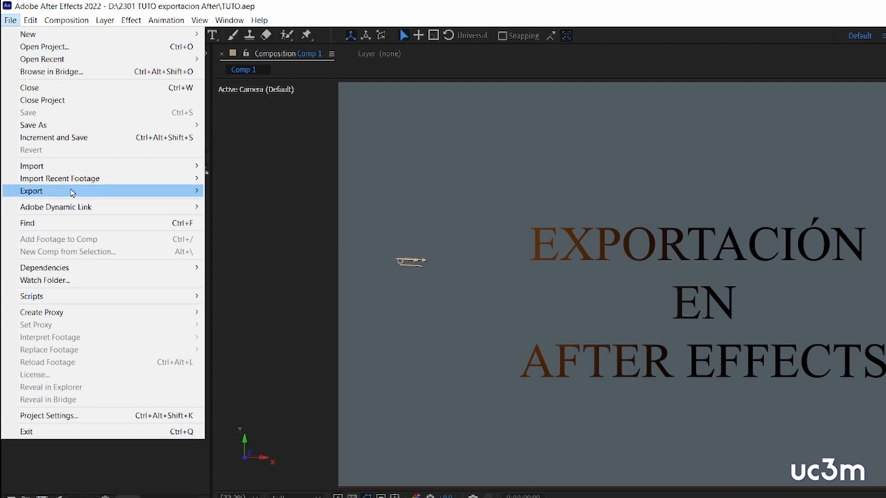
mouse_move(73, 192)
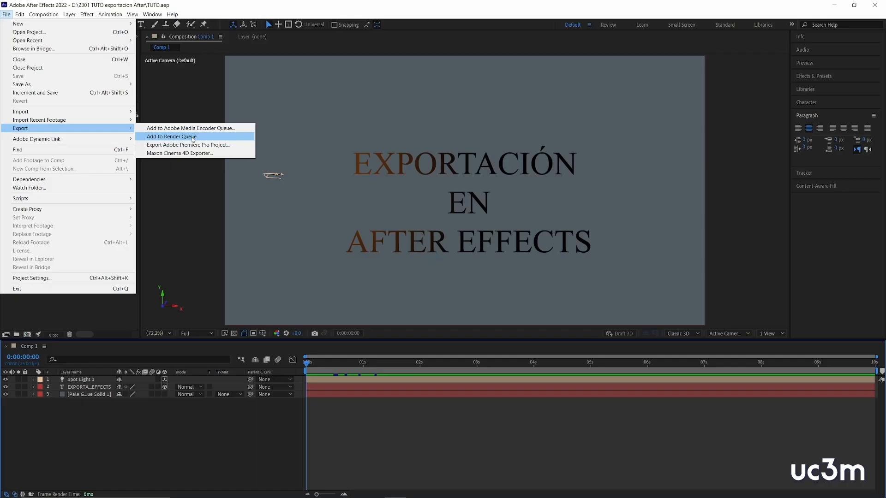
left_click(322, 204)
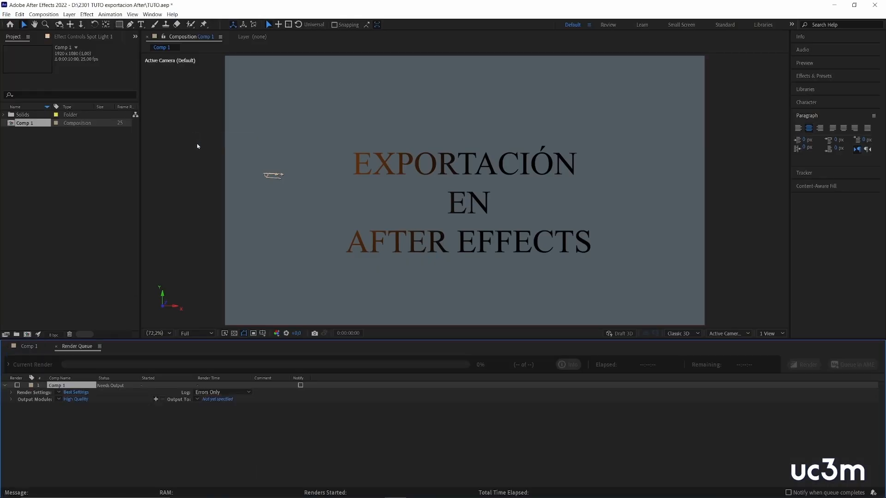
left_click(32, 350)
left_click(78, 349)
- Review the quality and resolution options in Comp 1's render settings, and leave them without applying changes
left_click(79, 394)
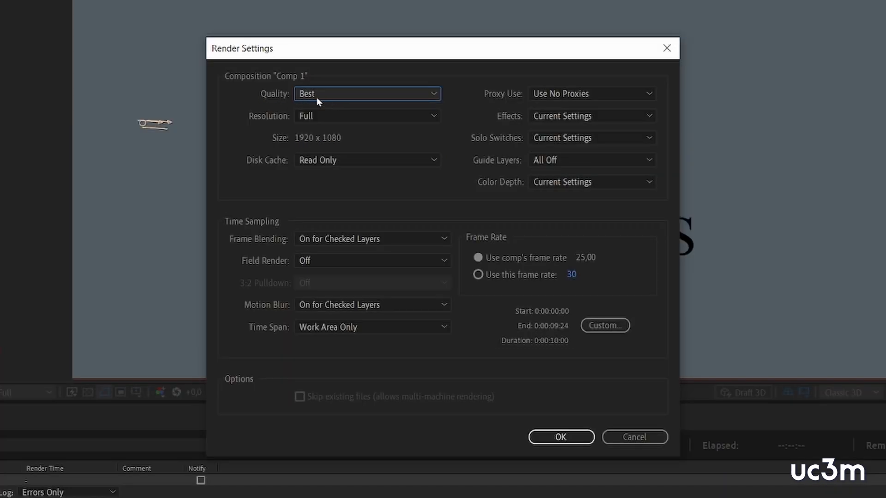
left_click(377, 95)
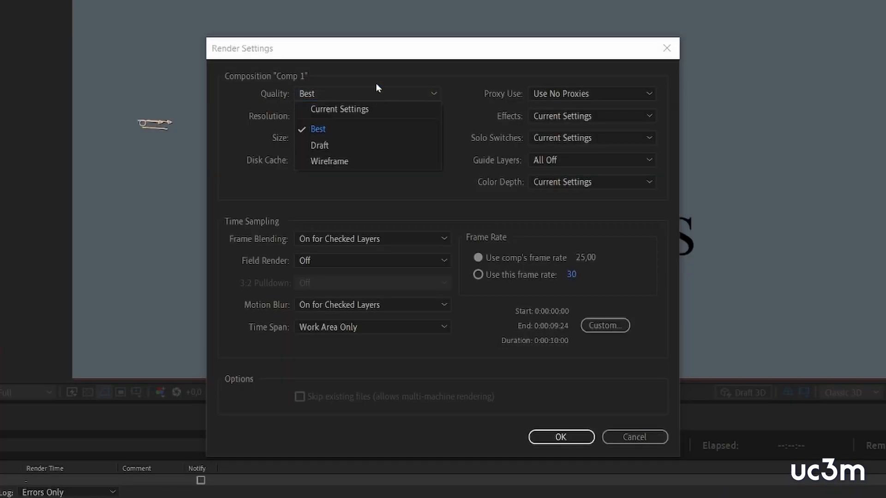
left_click(375, 79)
left_click(335, 116)
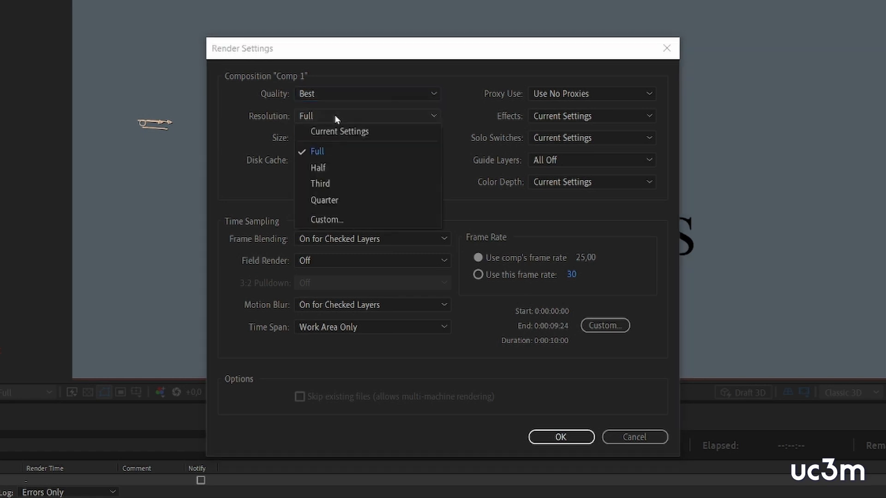
left_click(227, 143)
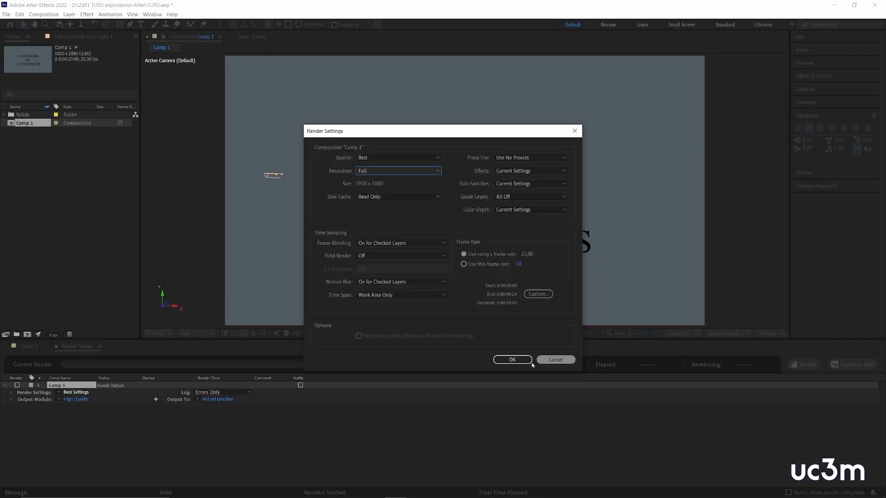
left_click(556, 360)
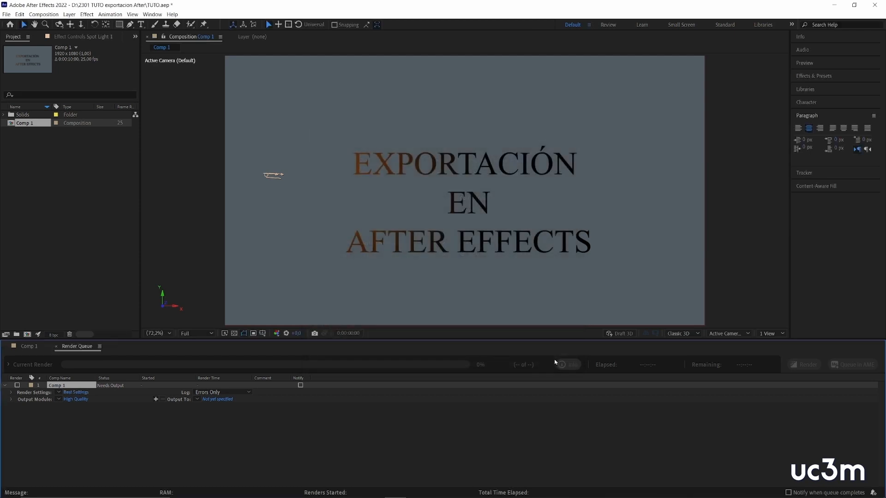
- Choose QuickTime as the format in the output module settings of the queued Comp 1
left_click(77, 401)
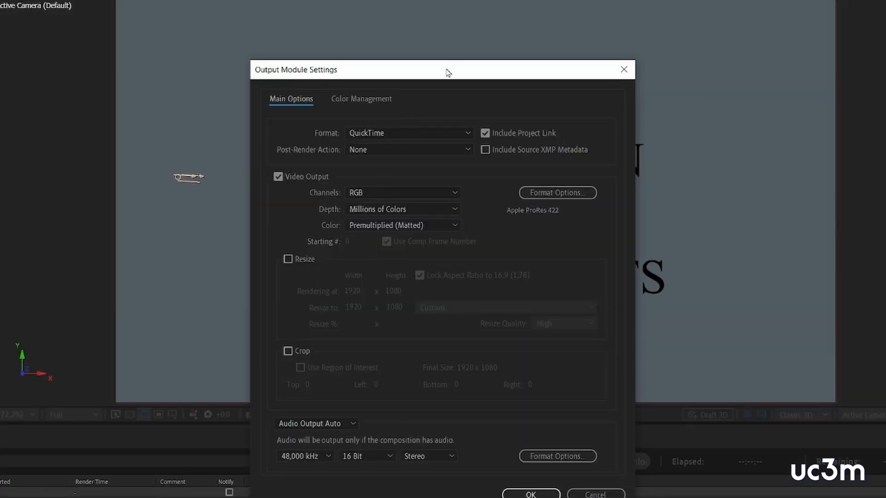
left_click_drag(452, 73, 489, 26)
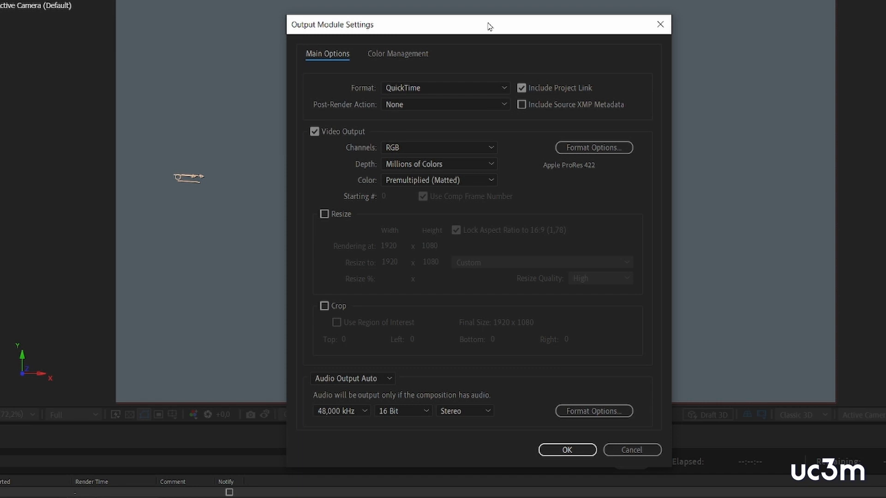
left_click(440, 91)
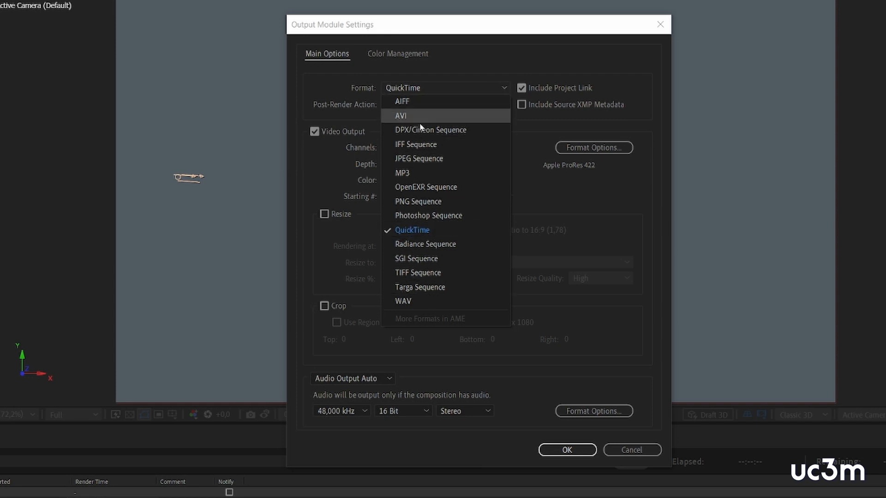
left_click(431, 229)
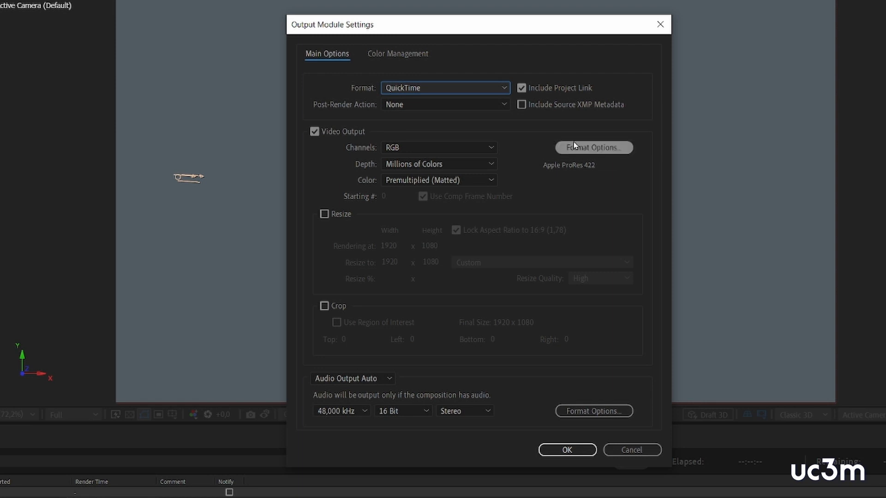
- Set the QuickTime video codec to DNxHR/DNxHD with the 1080p DNxHD SQ 8-bit resolution in the format options
left_click(603, 150)
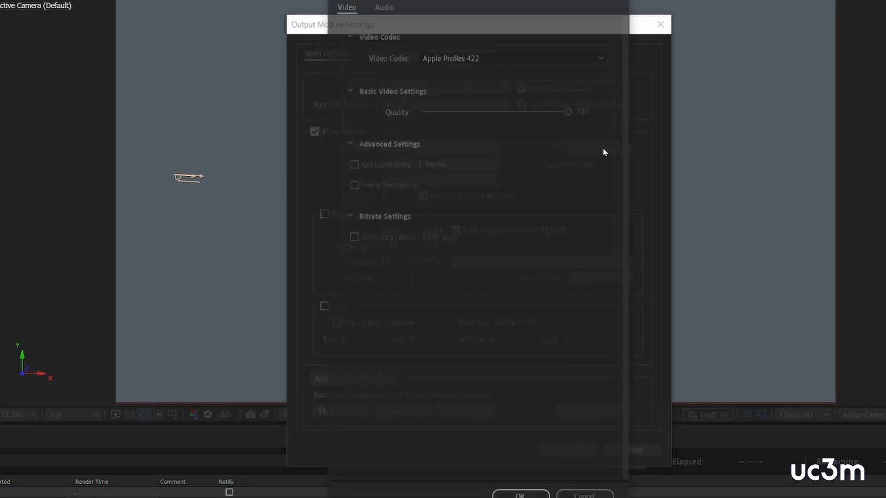
left_click(558, 56)
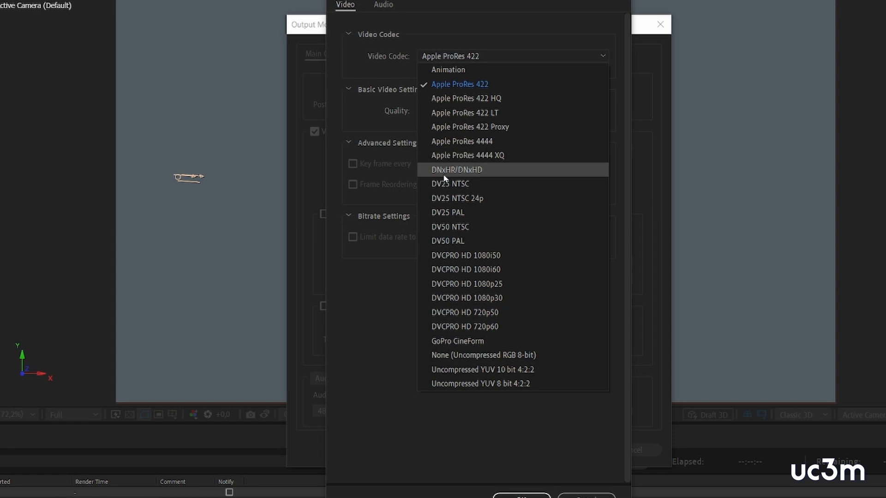
left_click(487, 175)
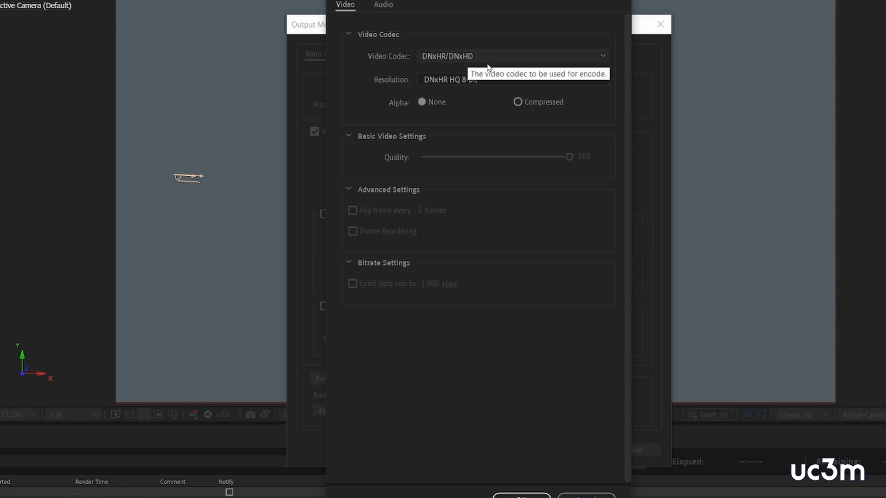
left_click(469, 80)
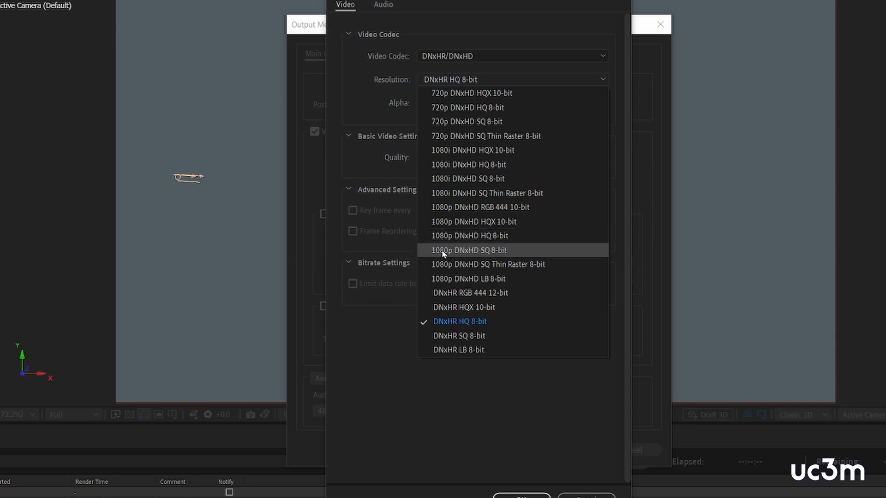
left_click(492, 251)
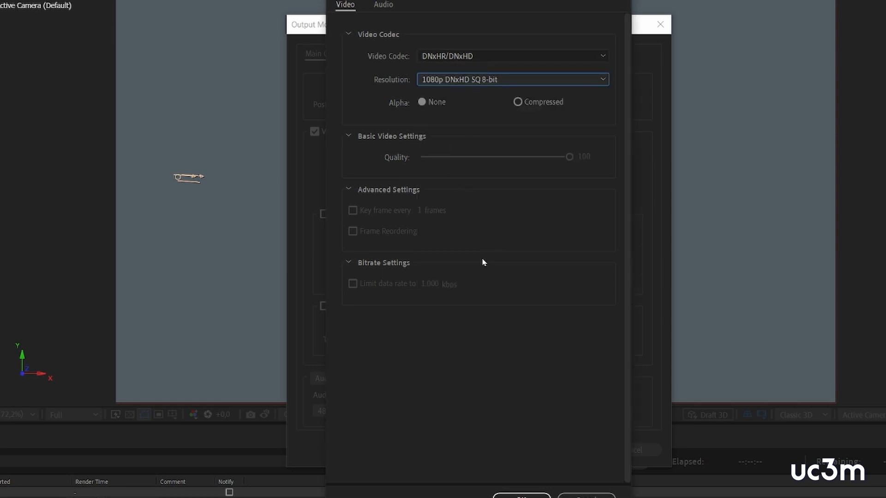
left_click(521, 496)
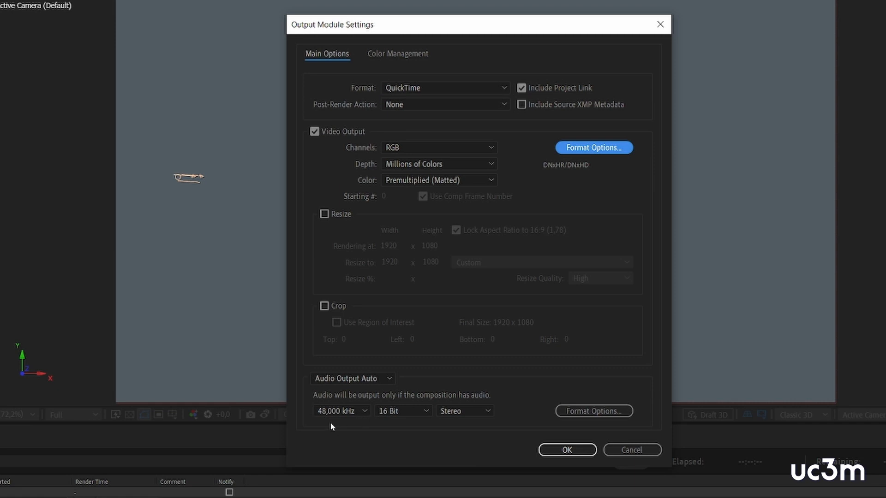
- Set the output module to Audio Output Off and save the output movie as Comp 1 in the 2301 TUTO exportacion After folder
left_click(361, 380)
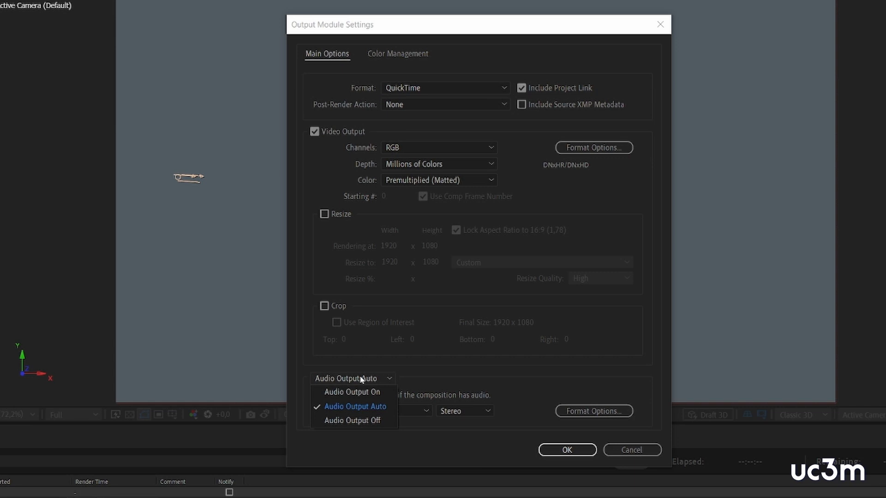
left_click(356, 420)
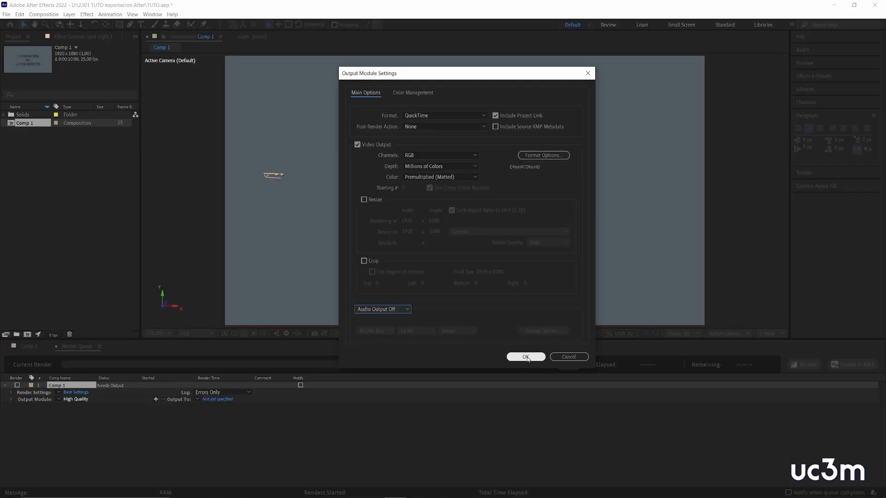
left_click(527, 357)
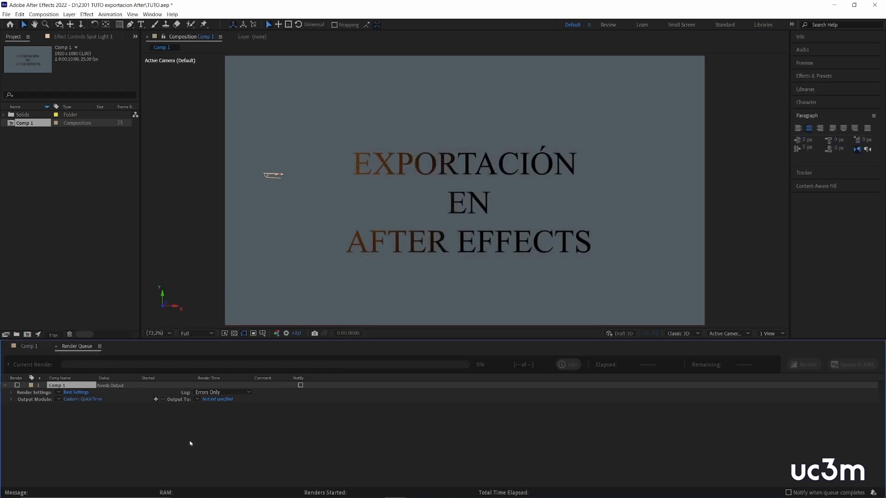
left_click(223, 400)
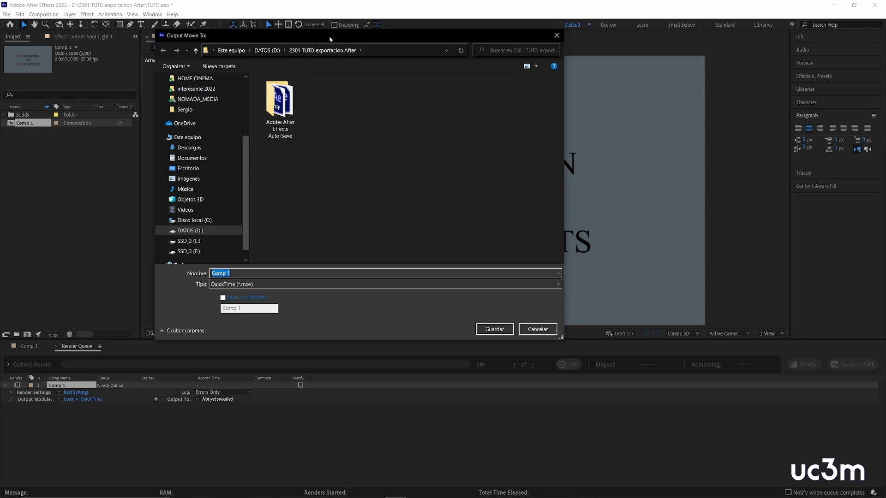
left_click(494, 329)
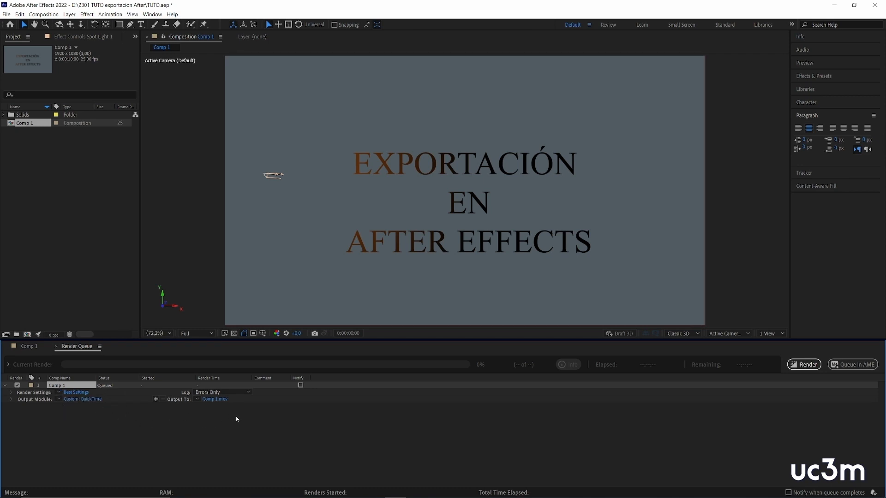
- Render the queued Comp 1, and play the exported Comp 1 movie from the 2301 TUTO exportacion After folder in VLC
left_click(805, 366)
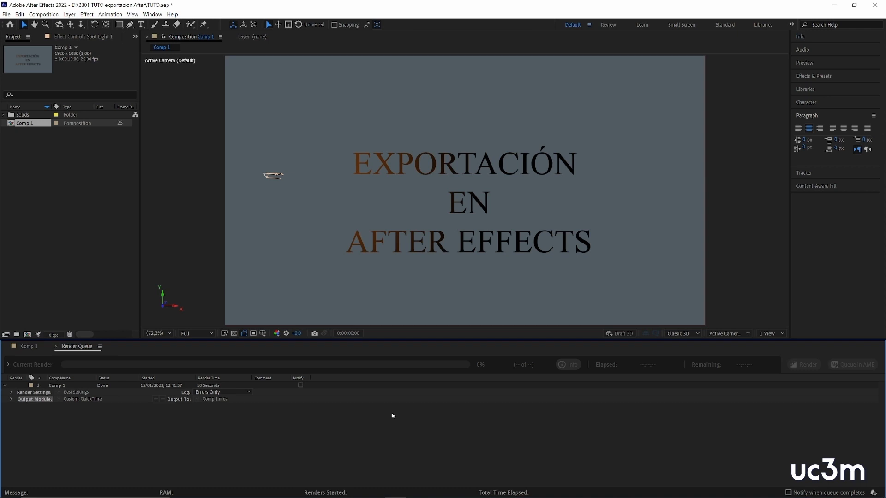
key("alt+Tab")
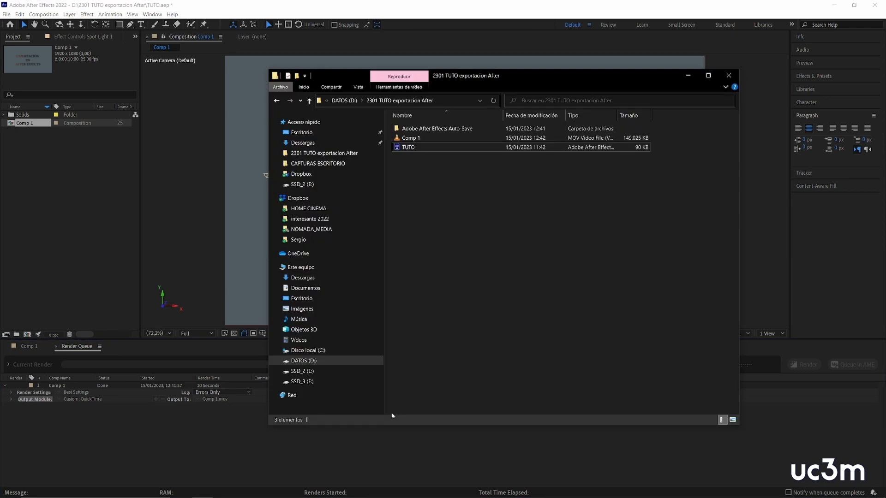
left_click(411, 138)
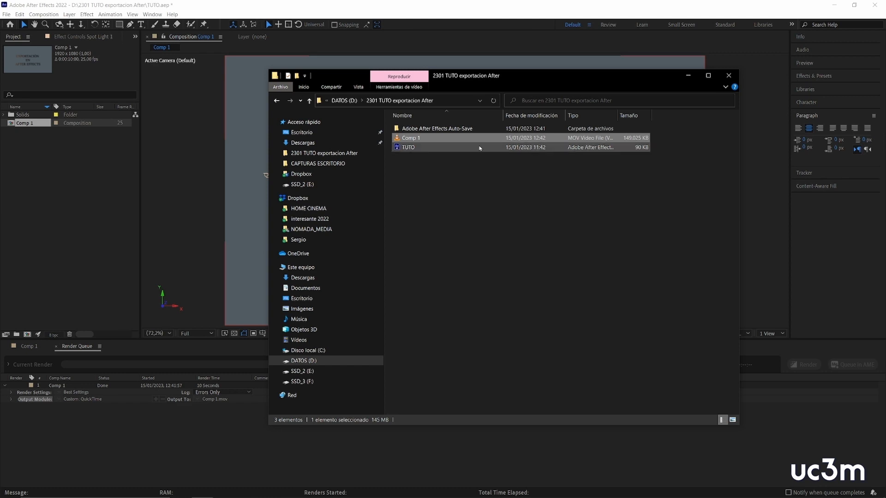
double_click(406, 139)
left_click(688, 78)
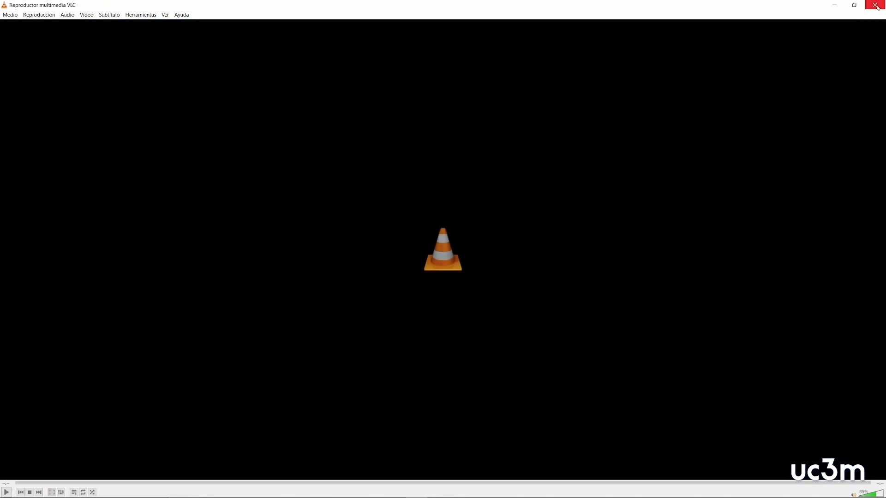
left_click(868, 6)
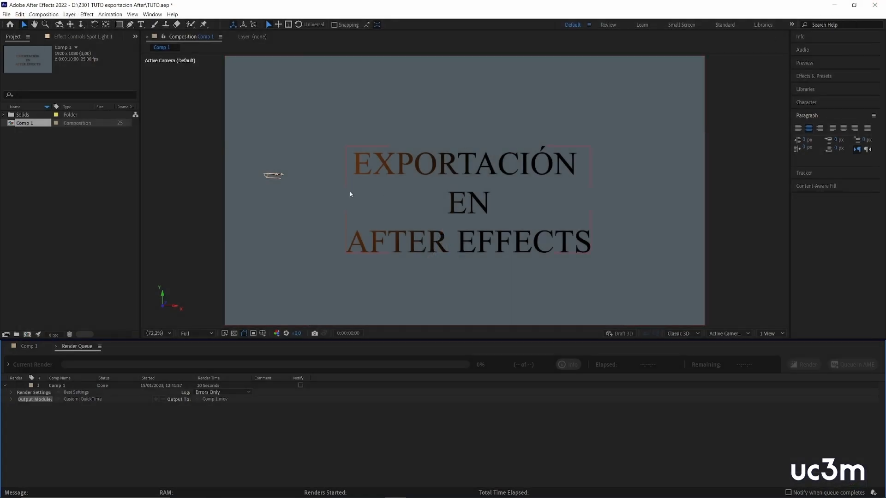
- Hide the Pale Gray solid background layer in the Comp 1 timeline and preview the lit text, returning to the start
left_click(30, 347)
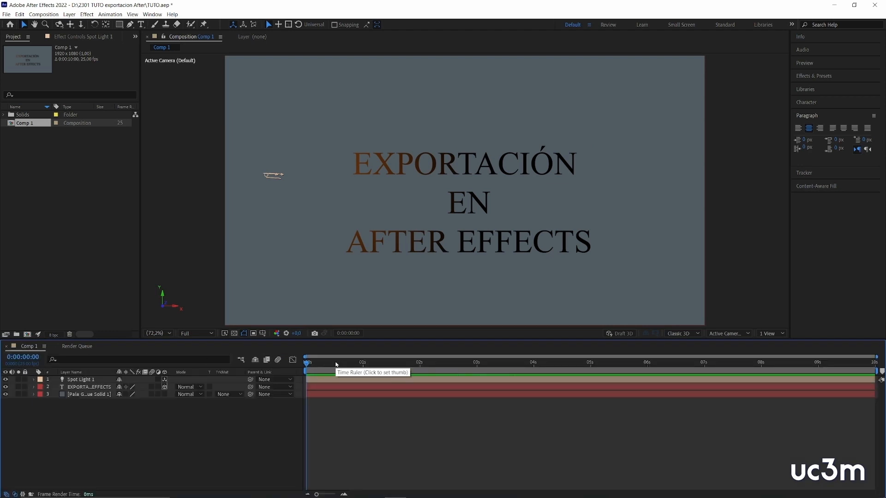
left_click_drag(331, 365, 441, 364)
left_click(85, 380)
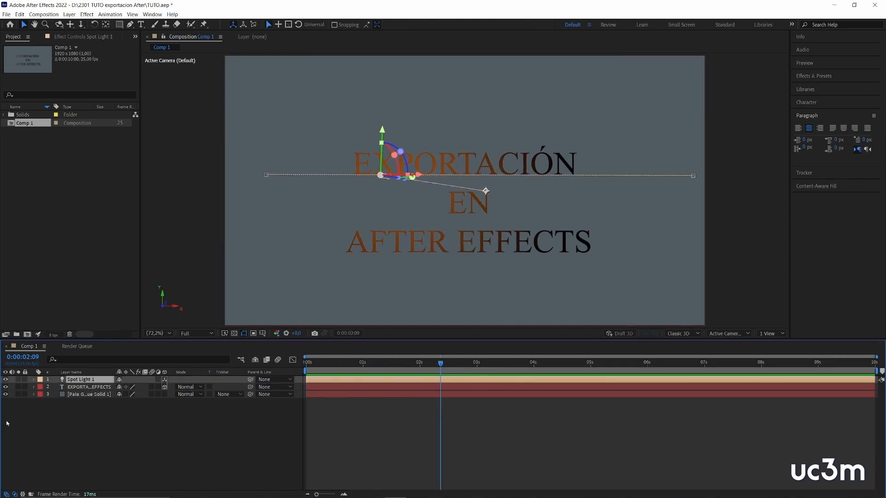
left_click(83, 395)
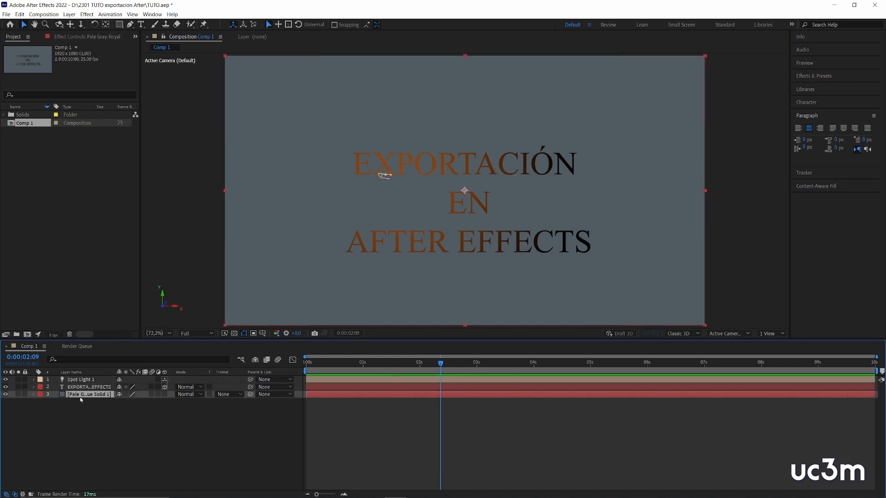
left_click(5, 395)
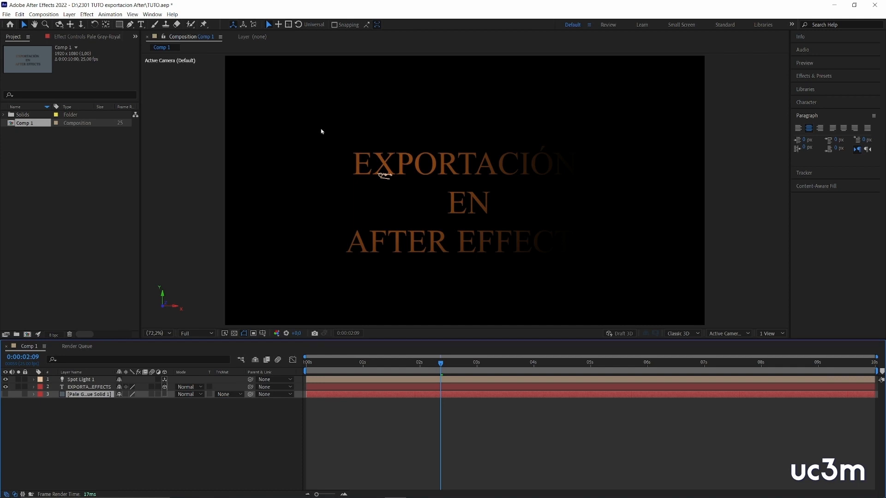
left_click_drag(390, 366, 516, 363)
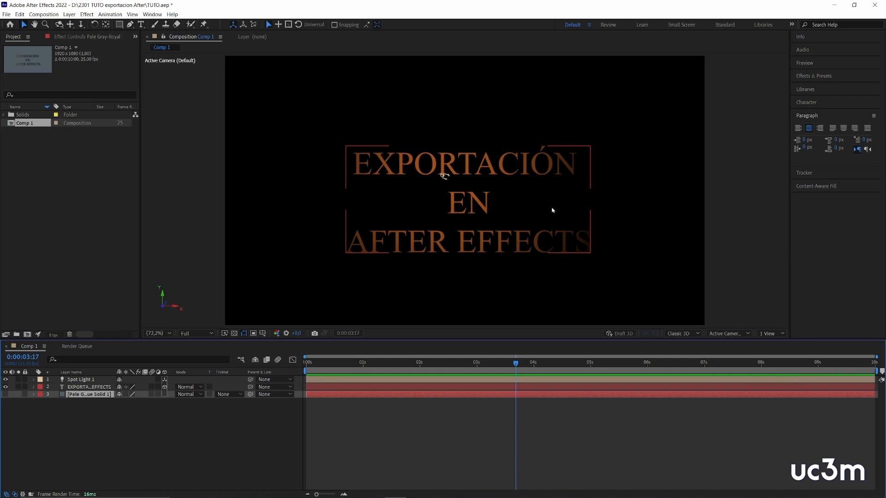
left_click_drag(458, 369, 301, 366)
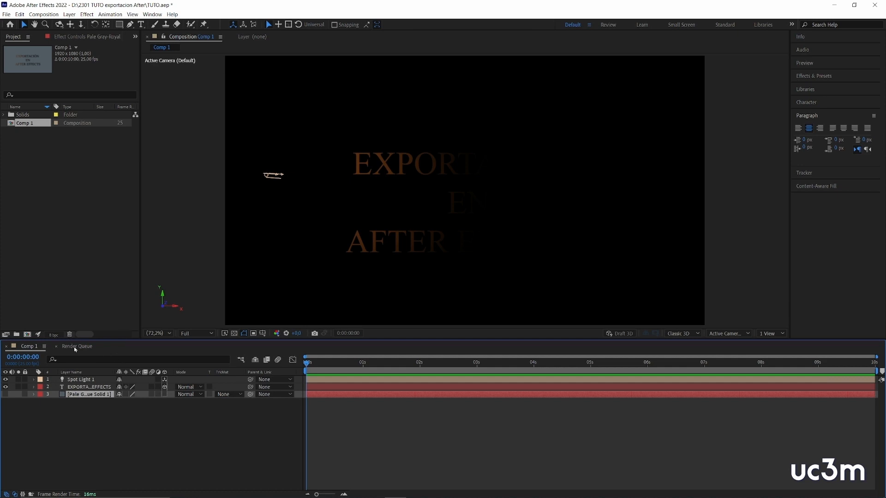
- Add Comp 1 to the Render Queue again and review its render settings without changing them
left_click(6, 14)
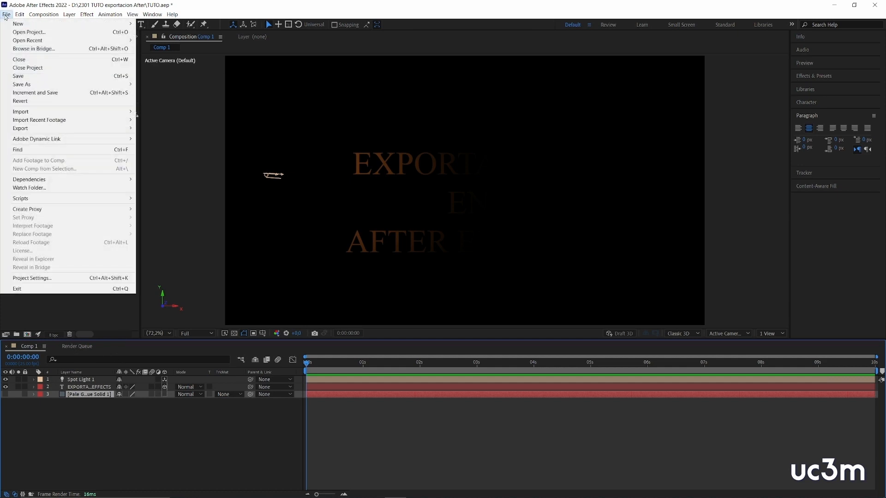
mouse_move(35, 130)
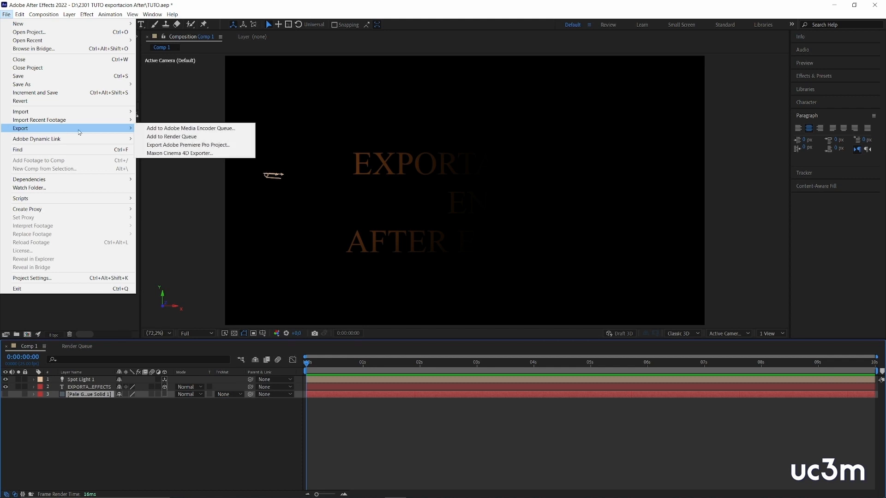
left_click(182, 141)
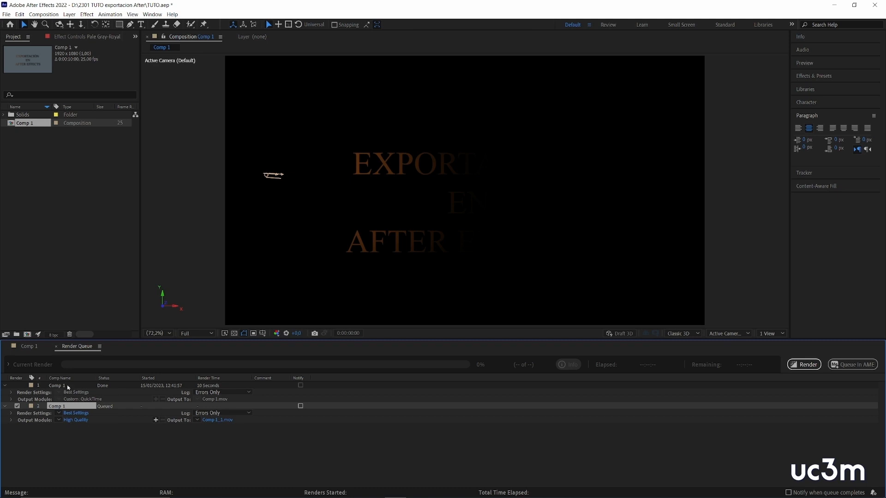
left_click(78, 413)
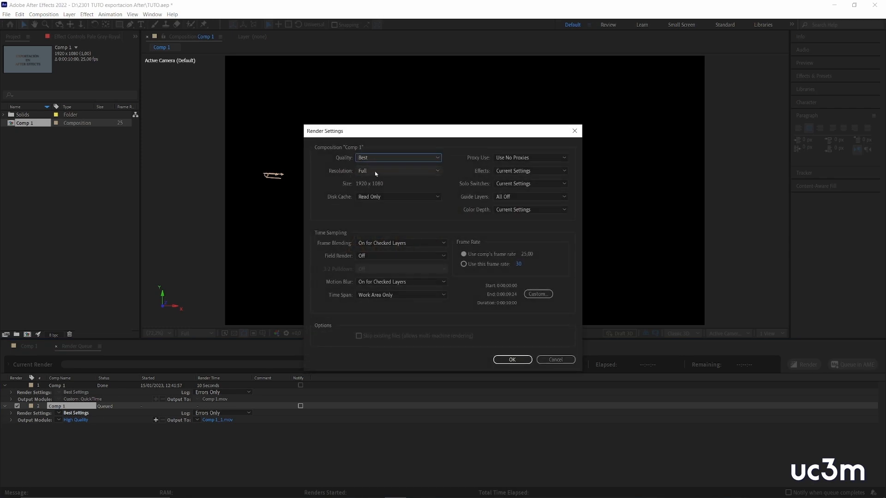
left_click(566, 359)
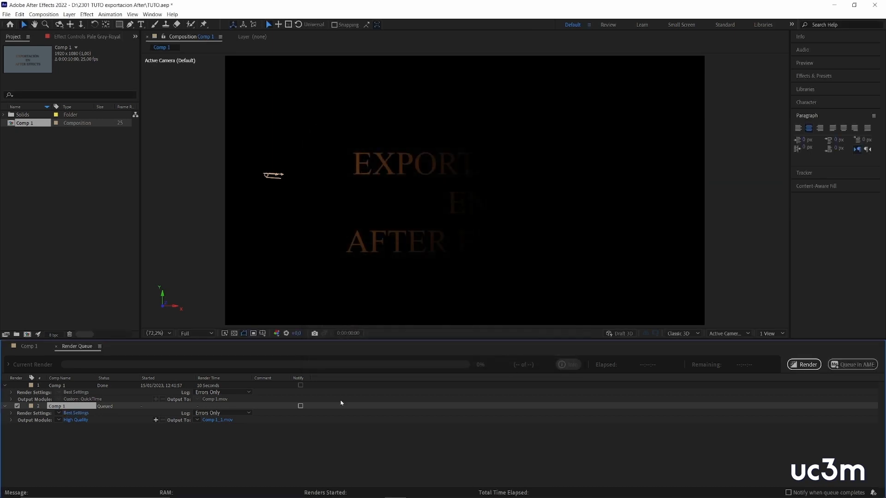
- Set the second queued Comp 1's video codec to DNxHR/DNxHD with the DNxHR RGB 444 12-bit resolution
left_click(79, 421)
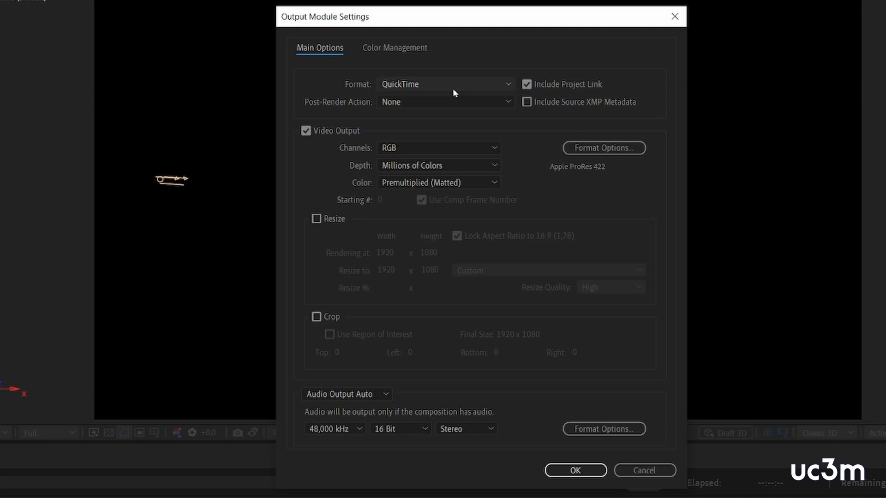
left_click(612, 150)
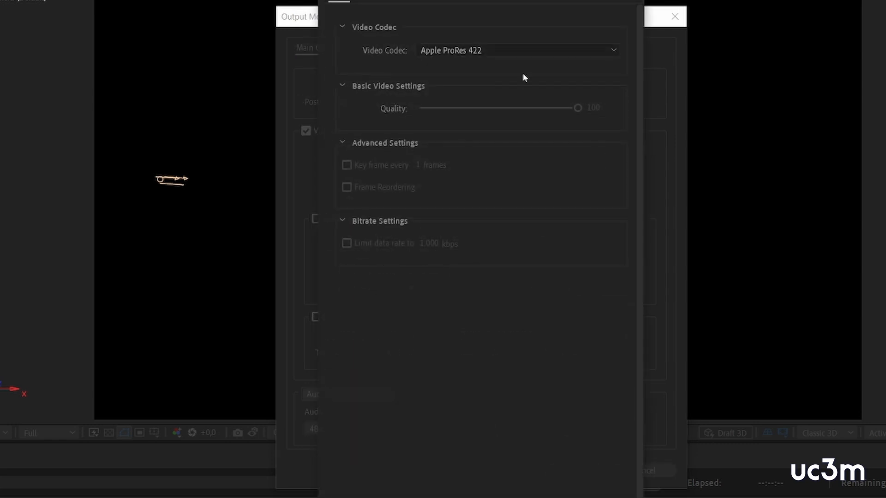
left_click(500, 49)
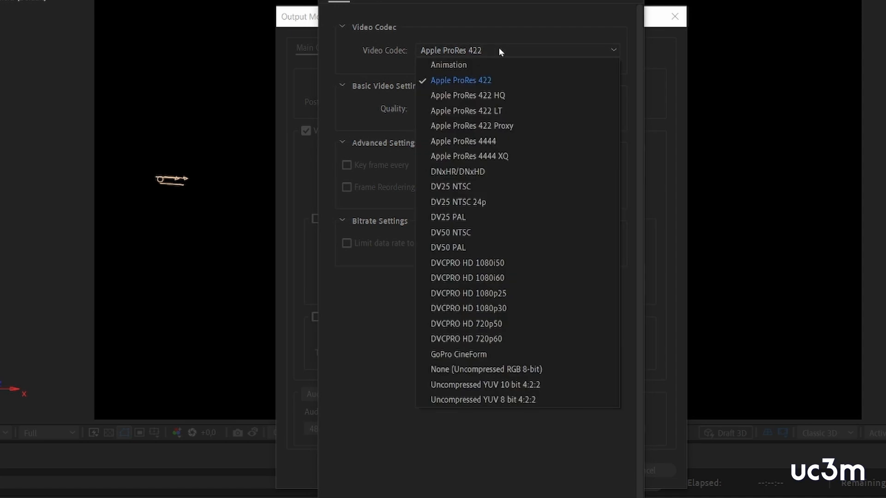
left_click(486, 173)
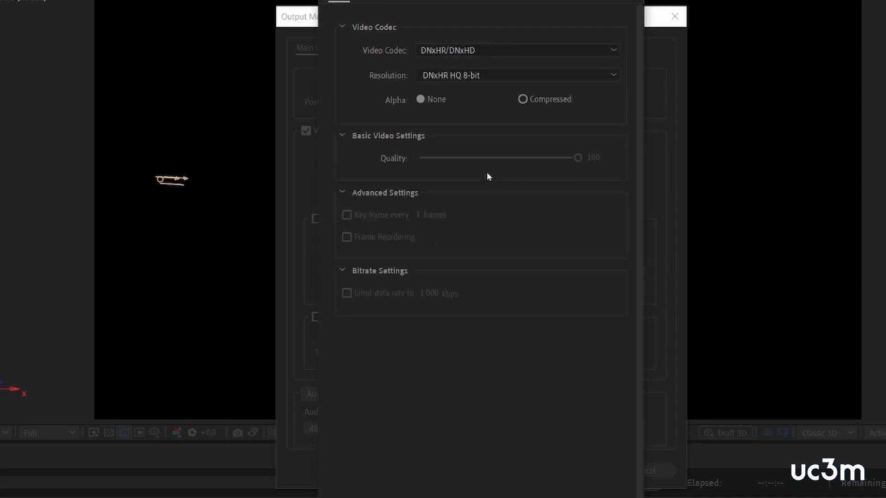
left_click(487, 74)
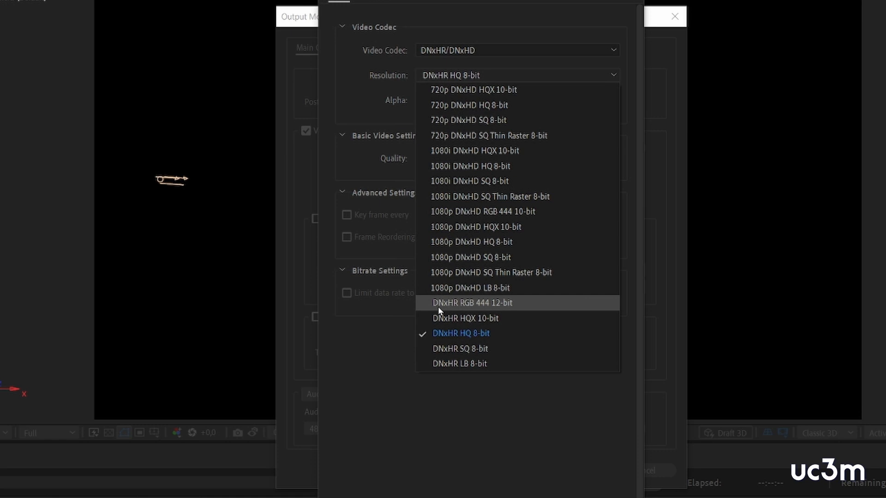
left_click(510, 305)
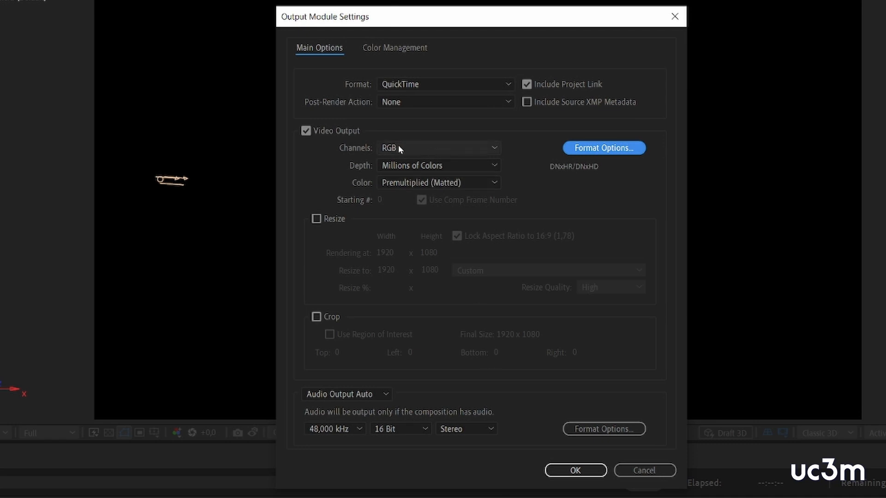
- Set the output module's channels to RGB + Alpha and its audio to Audio Output Off, and apply the settings
left_click(430, 147)
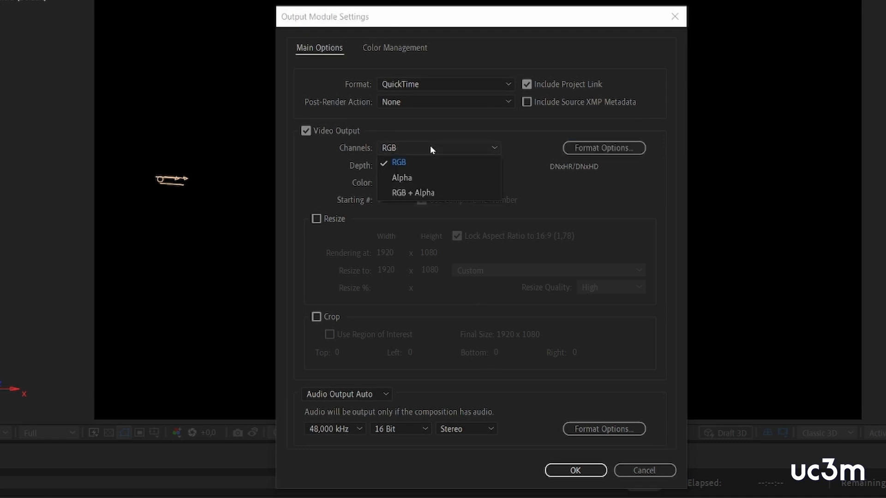
left_click(436, 194)
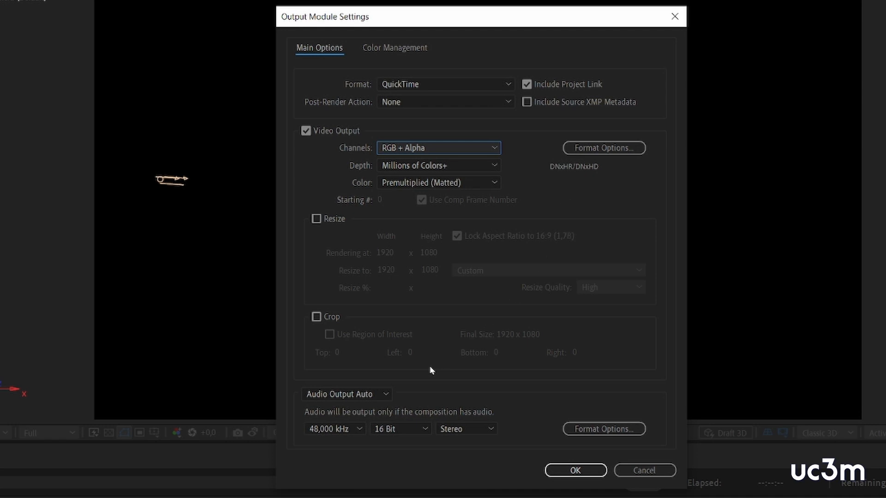
left_click(359, 397)
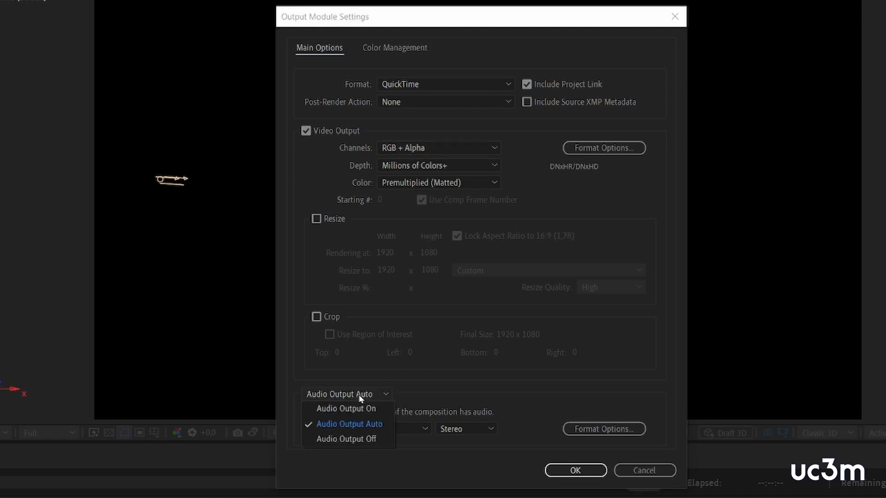
left_click(363, 438)
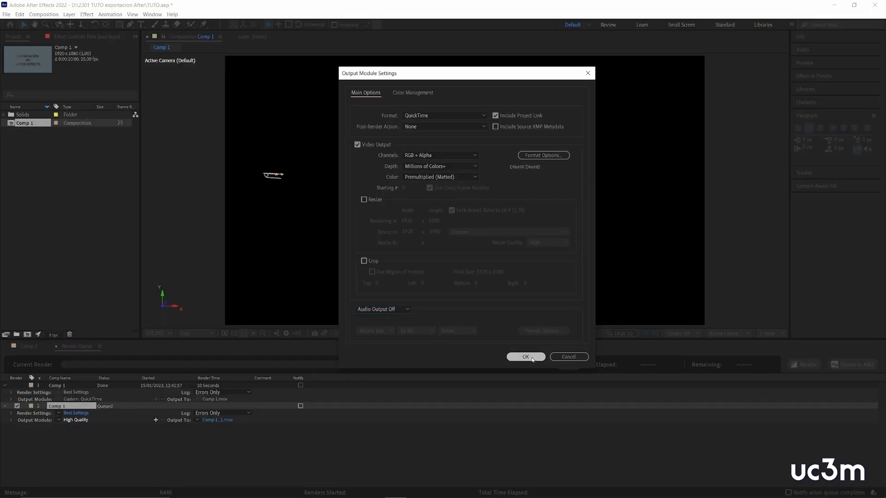
left_click(576, 471)
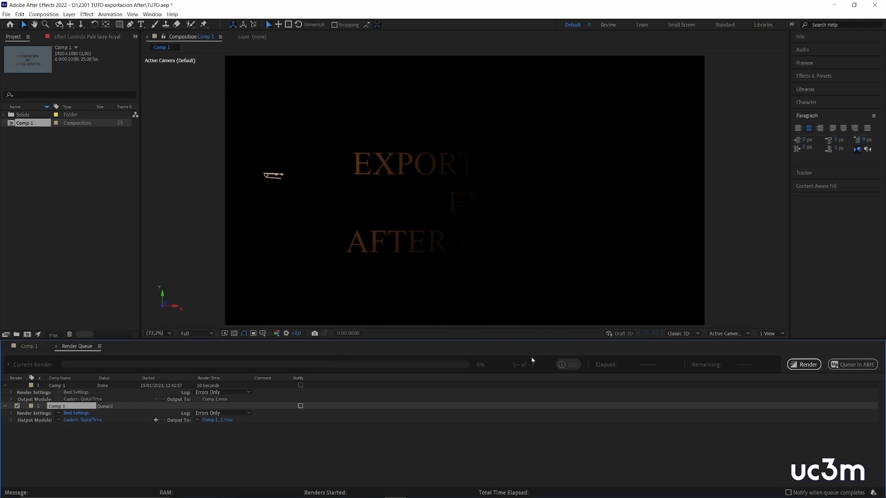
- Name the second queue item's output movie Comp 2 alpha in the 2301 TUTO exportacion After folder
left_click(214, 420)
left_click(268, 274)
key("BackSpace")
key("BackSpace")
key("BackSpace")
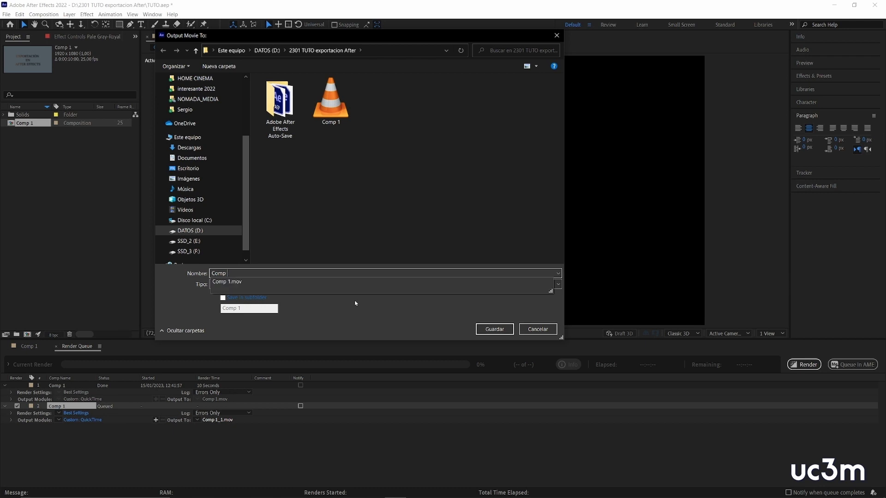
type("2 alpha")
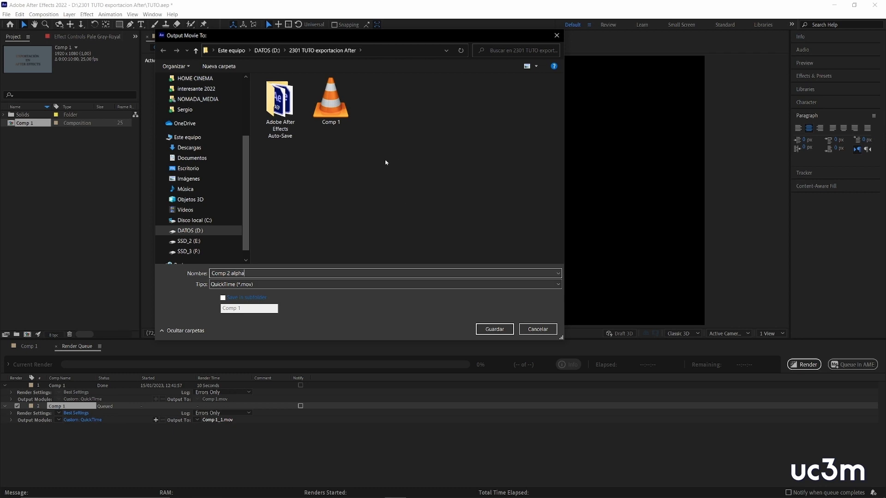
left_click(495, 329)
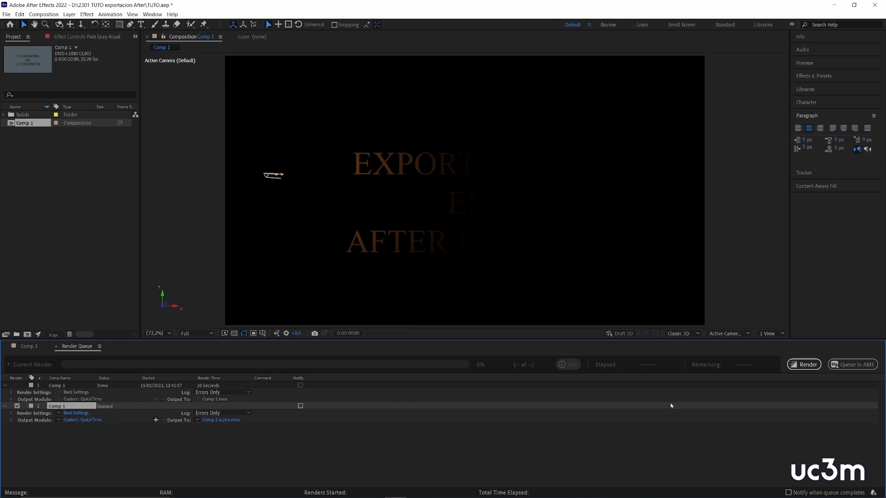
- Render the second queued Comp 1, and play the exported Comp 2 alpha movie from its folder in VLC
left_click(808, 364)
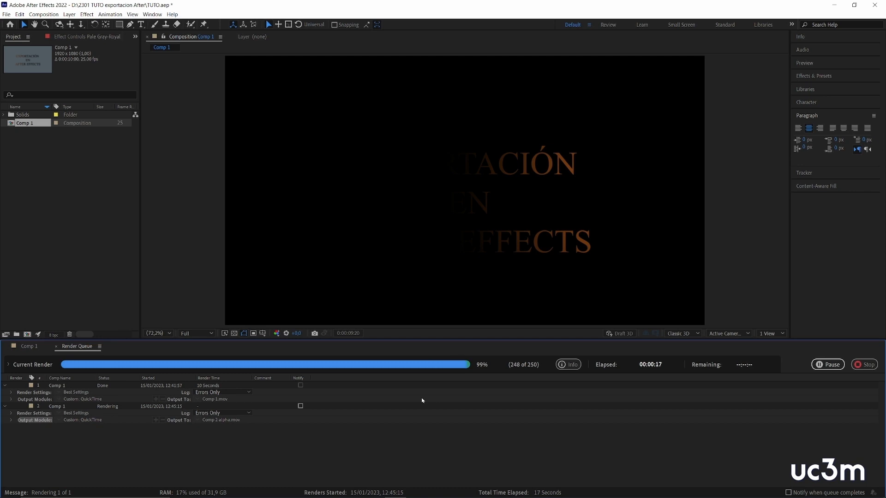
key("alt+Tab")
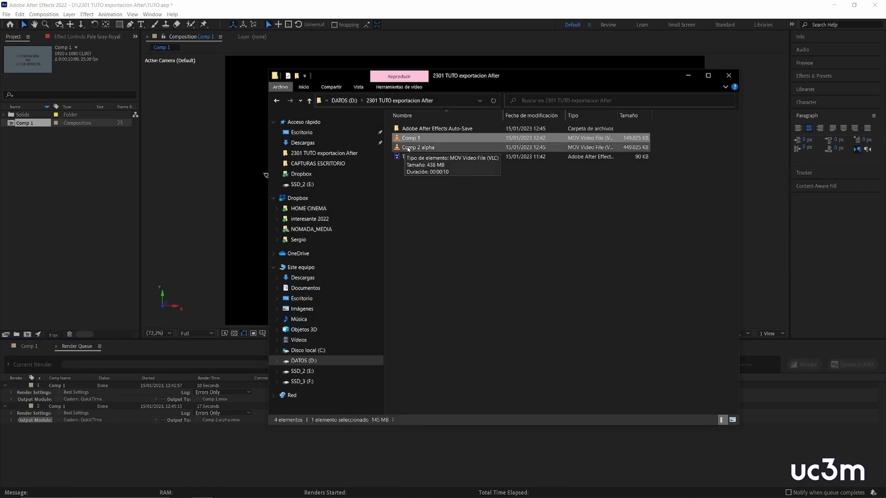
left_click(430, 147)
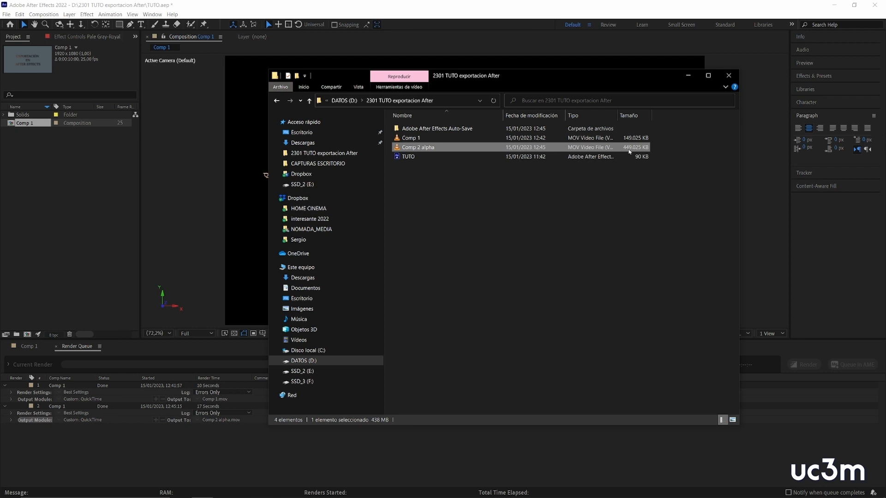
double_click(411, 146)
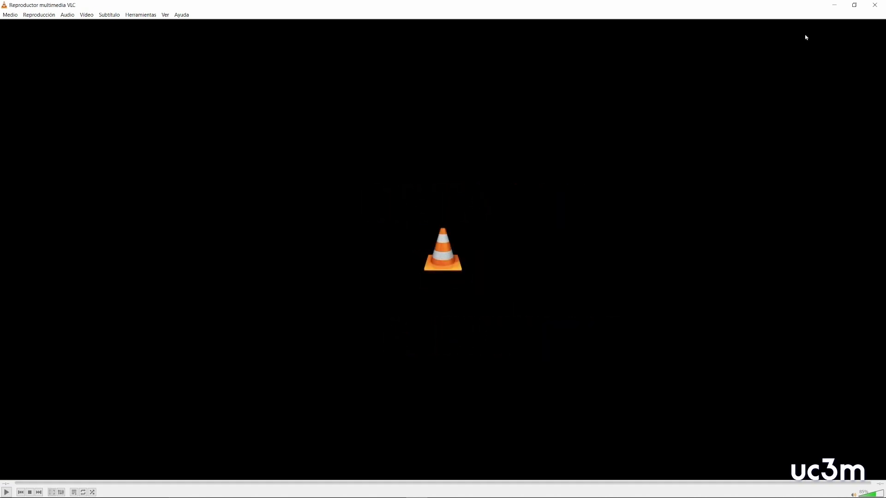
left_click(875, 6)
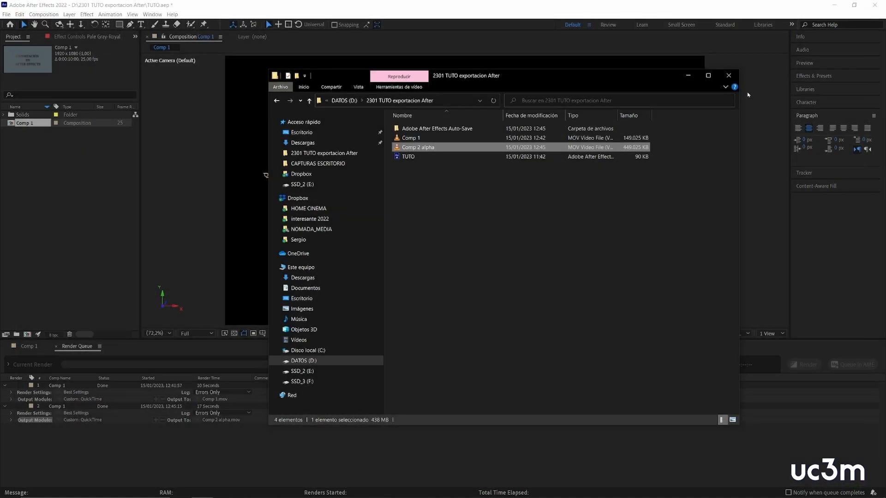
left_click(688, 76)
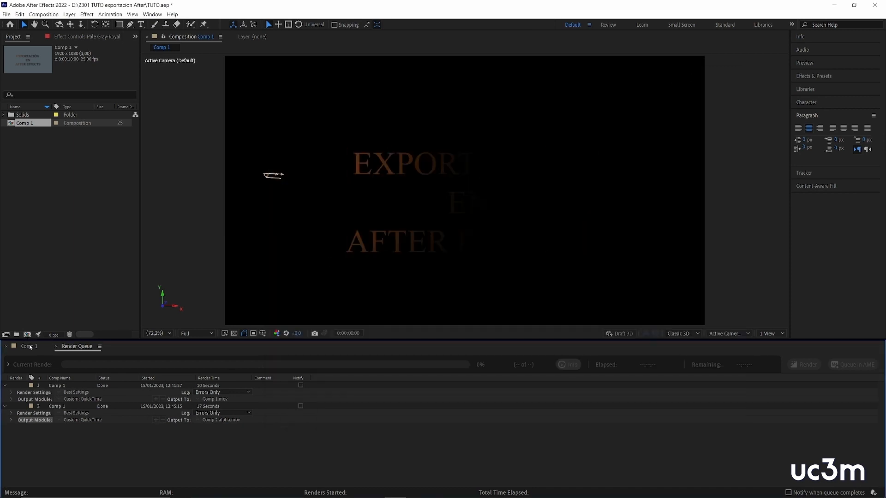
- Return to the Comp 1 timeline and move the current time to 0:00:04:22
left_click(29, 346)
left_click_drag(365, 364, 585, 363)
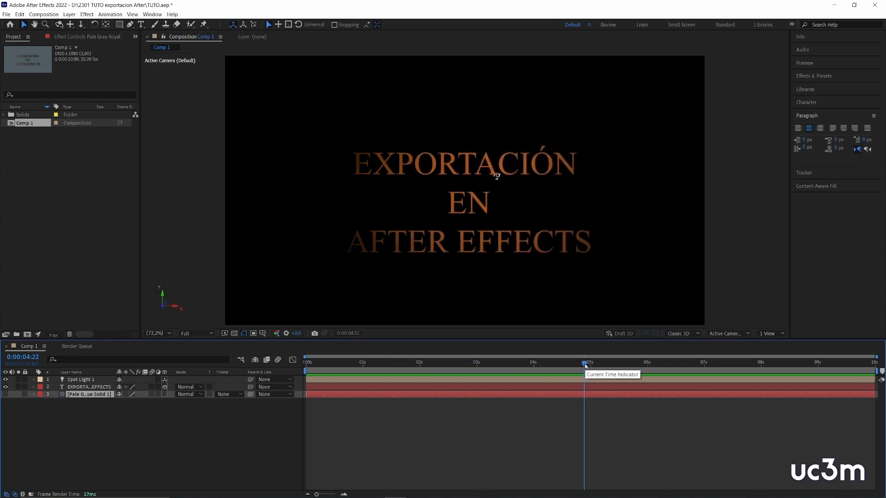